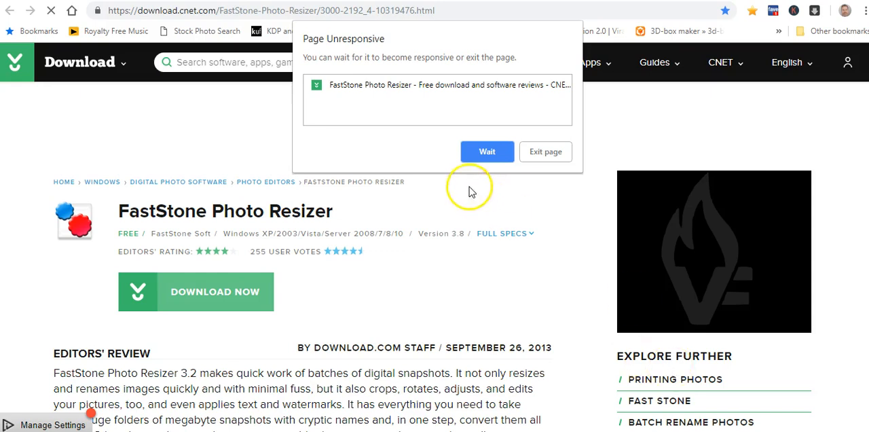
# Keep waiting for the unresponsive FastStone Photo Resizer download page to load.
pyautogui.click(487, 153)
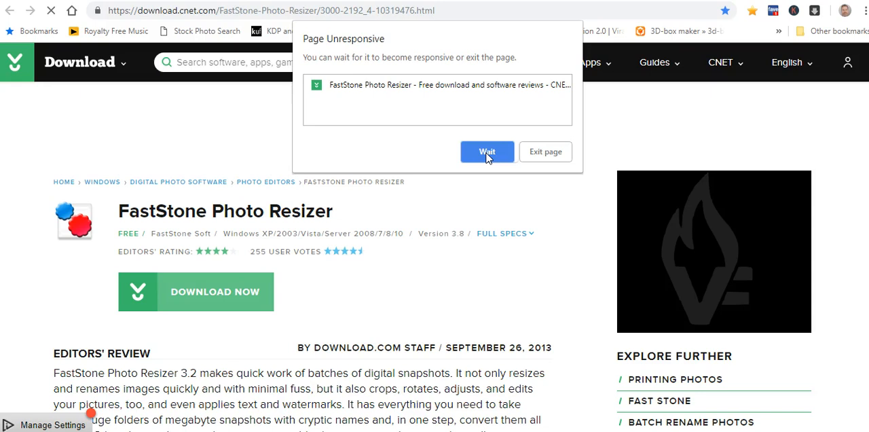
pyautogui.click(486, 154)
pyautogui.click(485, 153)
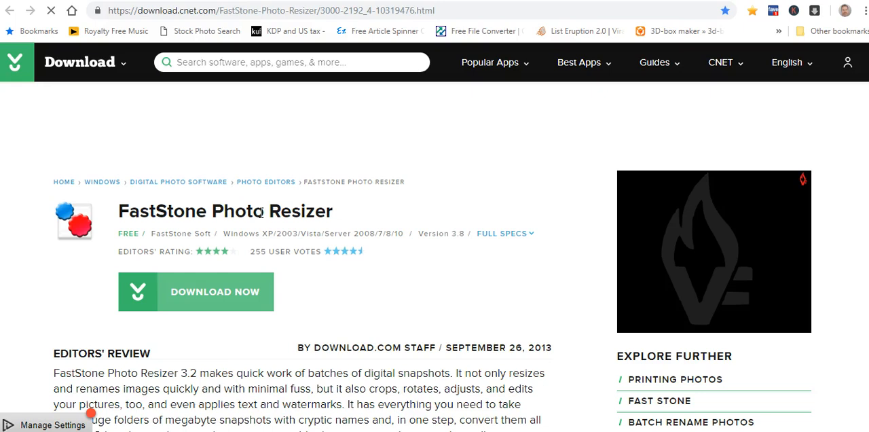
# Switch to FastStone Photo Resizer and add all five Light and Shadow solution images to the batch conversion's input list.
pyautogui.click(165, 377)
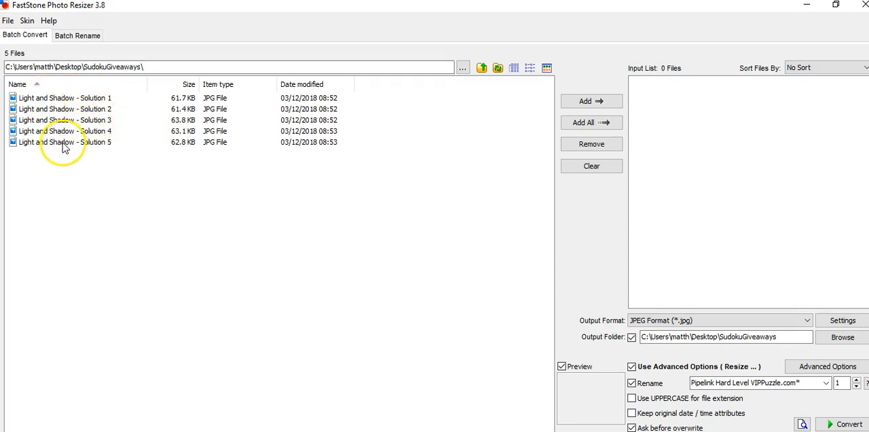
pyautogui.click(112, 160)
pyautogui.moveTo(112, 161); pyautogui.dragTo(30, 91)
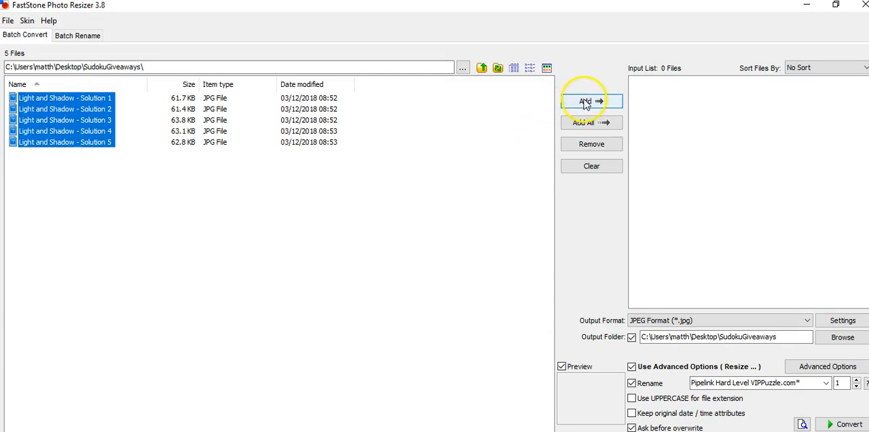
pyautogui.click(588, 123)
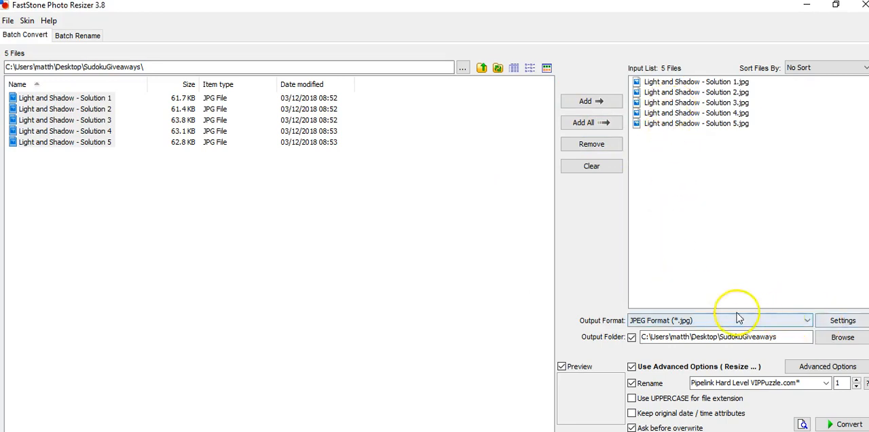
# Check the available output formats, keeping JPEG, and preview Light and Shadow - Solution 1.jpg from the input list.
pyautogui.click(684, 320)
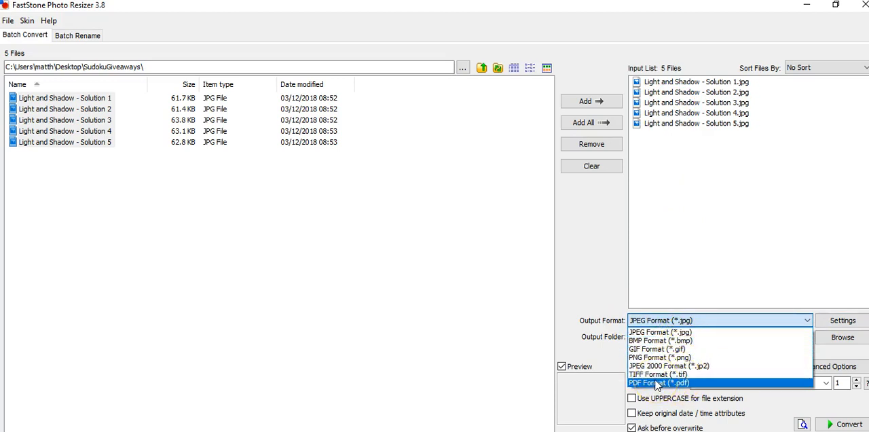
pyautogui.click(640, 322)
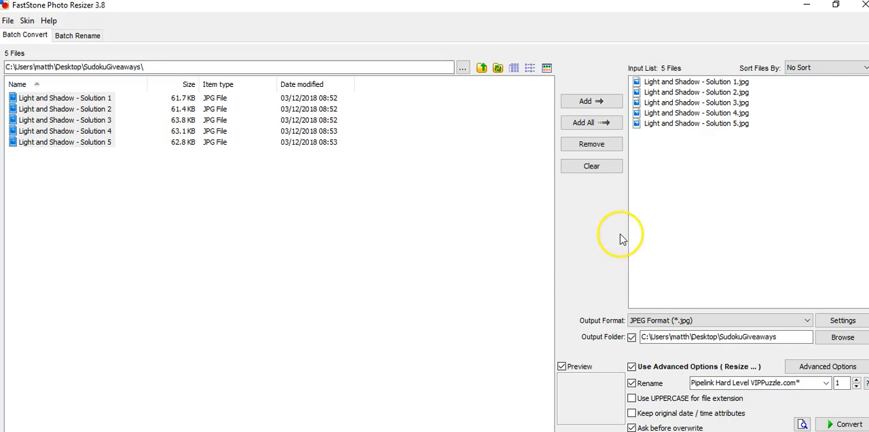
pyautogui.click(665, 83)
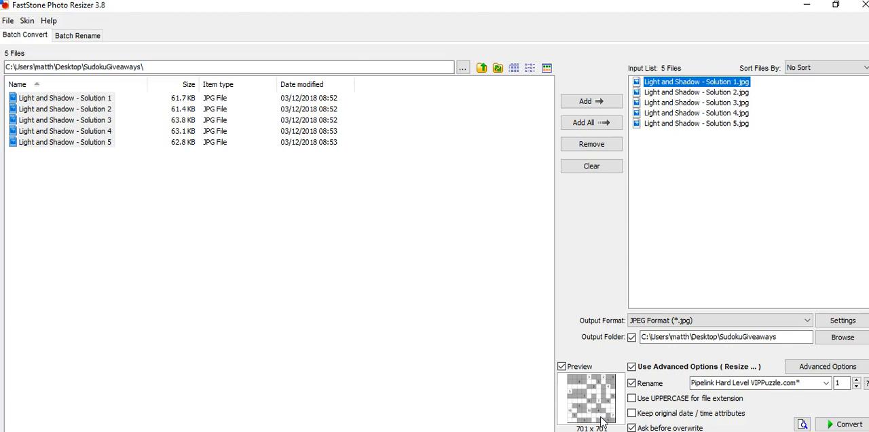
# Review the text and watermark overlay settings in the advanced options and accept them as they are.
pyautogui.click(806, 367)
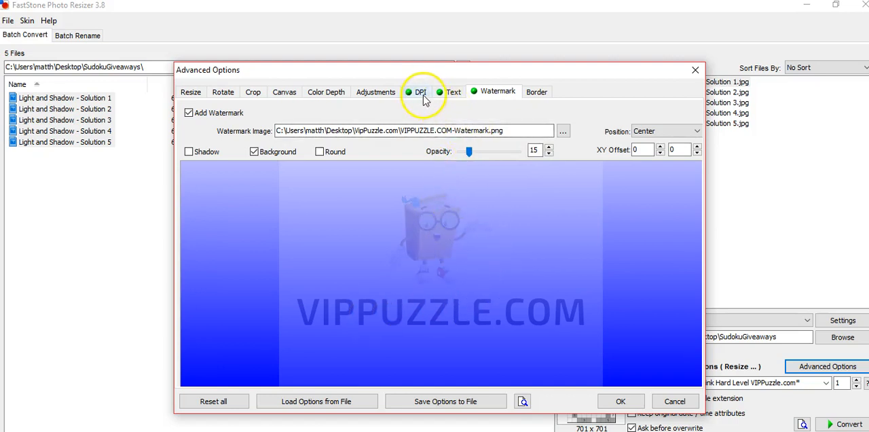
pyautogui.click(451, 93)
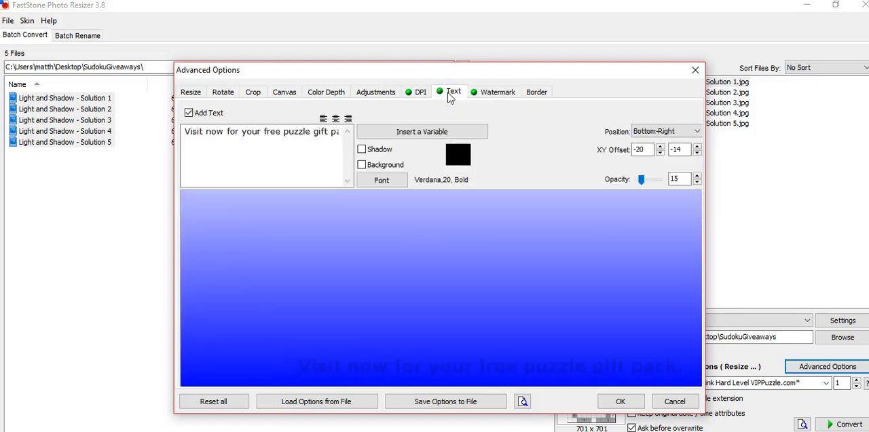
pyautogui.click(489, 95)
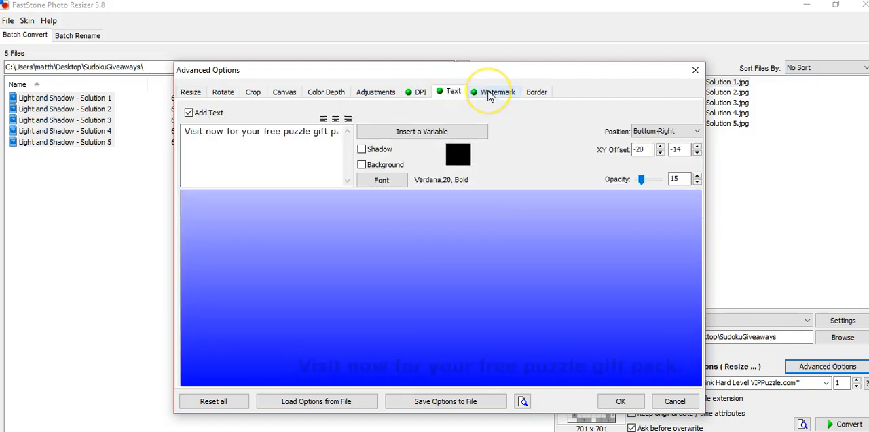
pyautogui.click(489, 95)
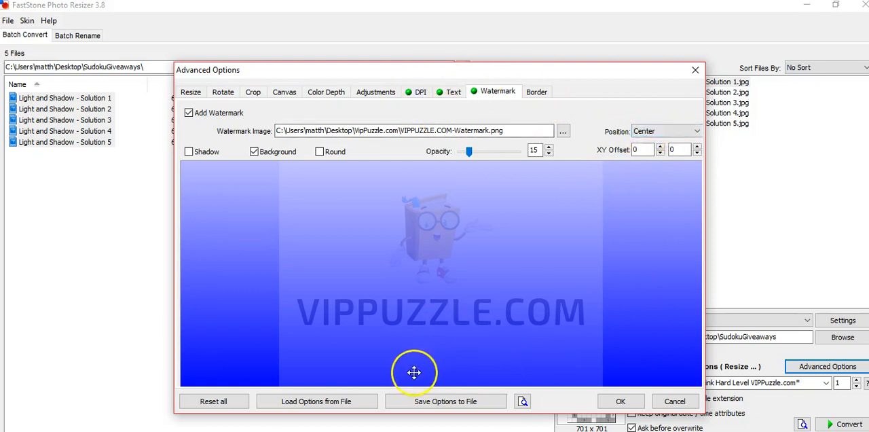
pyautogui.click(450, 95)
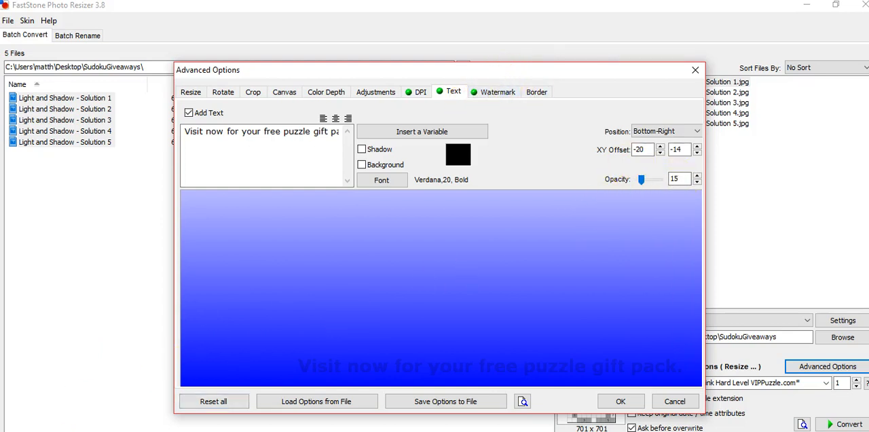
pyautogui.click(618, 401)
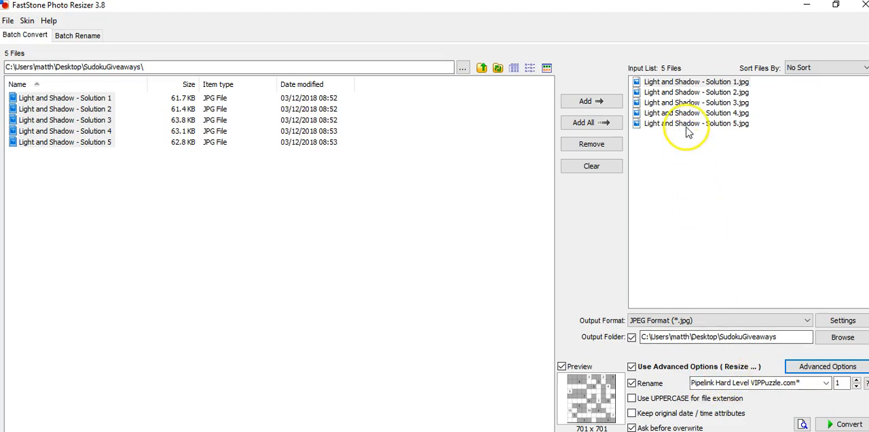
# Change the beginning of the rename template so that it reads "Light And Shadow Puzzle VIPPuzzle.com*".
pyautogui.click(750, 382)
pyautogui.click(750, 383)
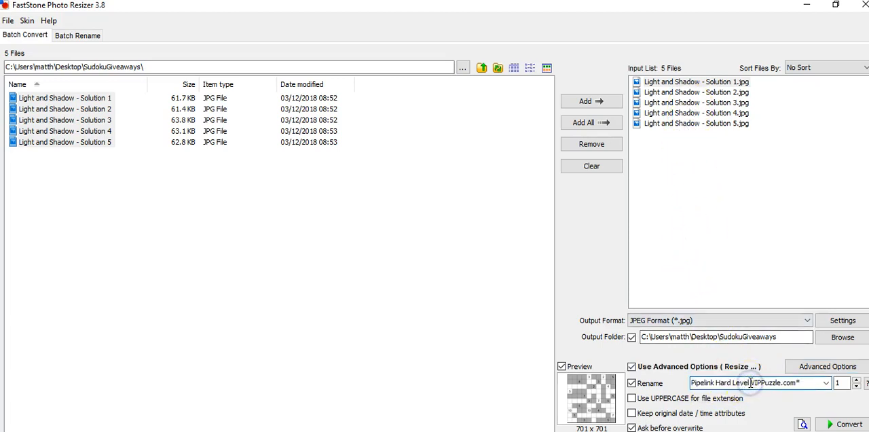
pyautogui.press('BackSpace')
pyautogui.press('BackSpace')
pyautogui.press('BackSpace')
pyautogui.press('BackSpace')
pyautogui.press('BackSpace')
pyautogui.press('BackSpace')
pyautogui.press('BackSpace')
pyautogui.press('BackSpace')
pyautogui.press('BackSpace')
pyautogui.press('BackSpace')
pyautogui.press('BackSpace')
pyautogui.press('BackSpace')
pyautogui.press('BackSpace')
pyautogui.press('BackSpace')
pyautogui.press('BackSpace')
pyautogui.press('BackSpace')
pyautogui.press('BackSpace')
pyautogui.press('BackSpace')
pyautogui.press('BackSpace')
pyautogui.press('BackSpace')
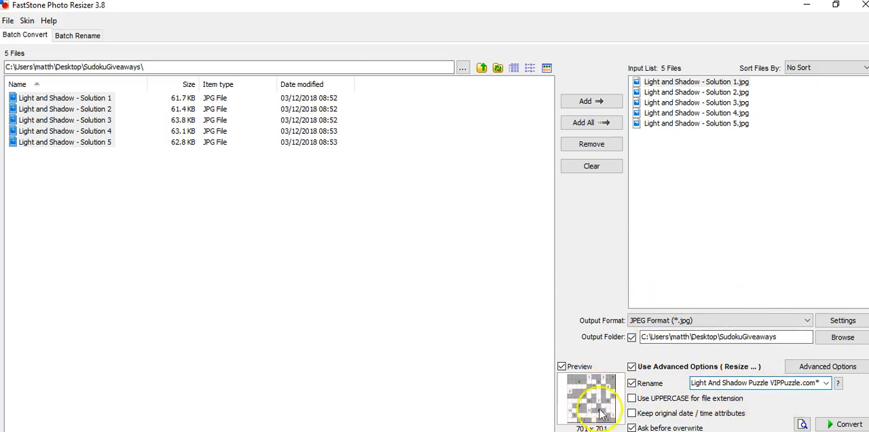
pyautogui.click(770, 383)
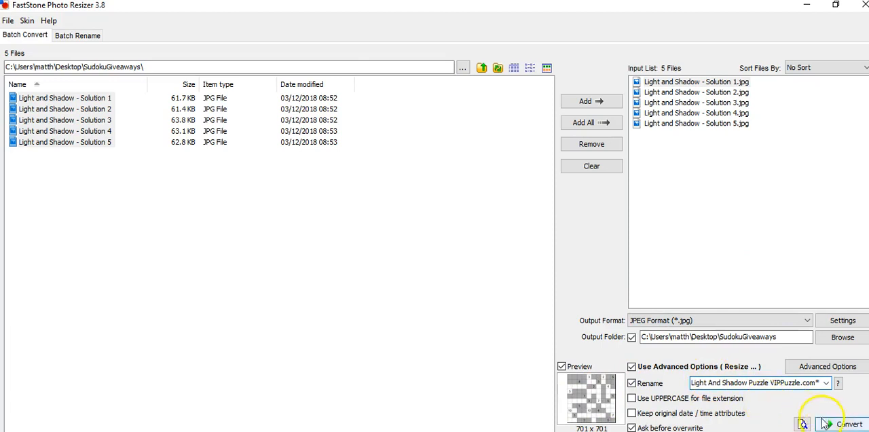
# Convert the five listed images and close the finished conversion report.
pyautogui.click(842, 424)
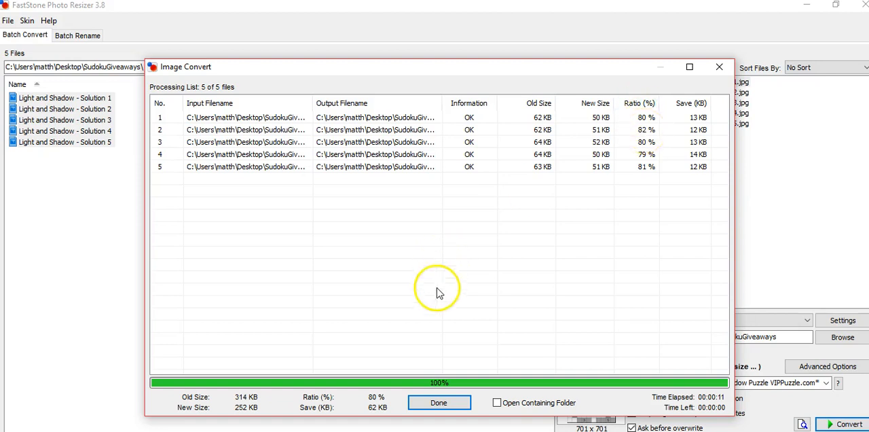
pyautogui.click(438, 404)
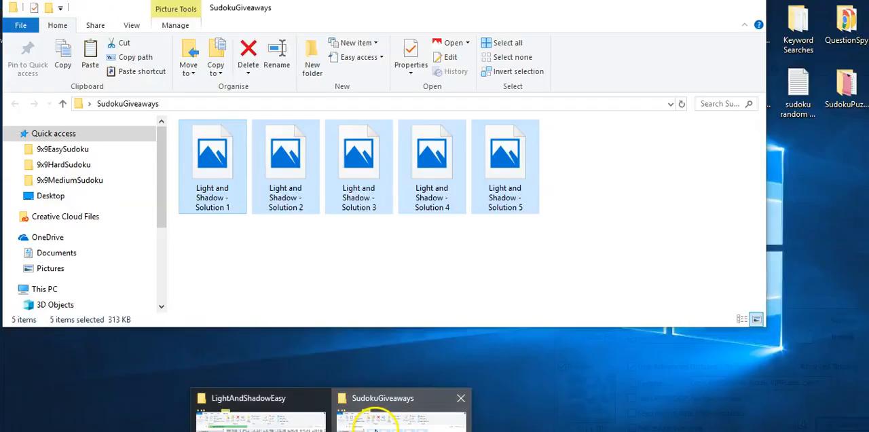
# Switch to the SudokuGiveaways folder in File Explorer and open a converted puzzle image to examine its watermark and text.
pyautogui.click(375, 424)
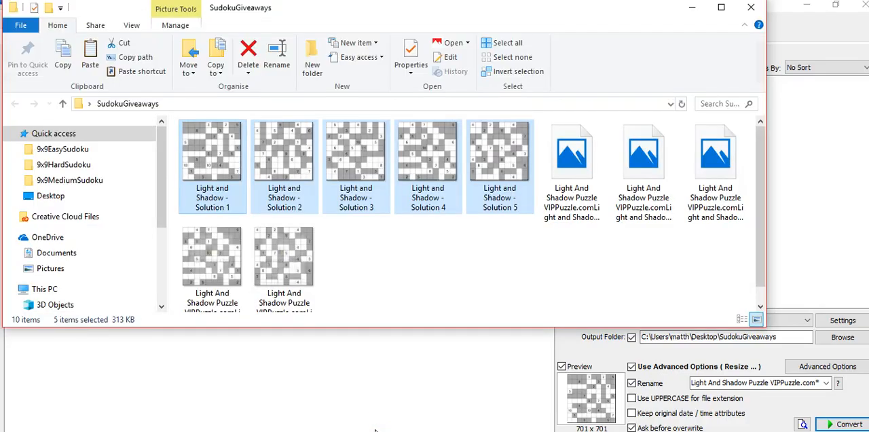
pyautogui.click(466, 259)
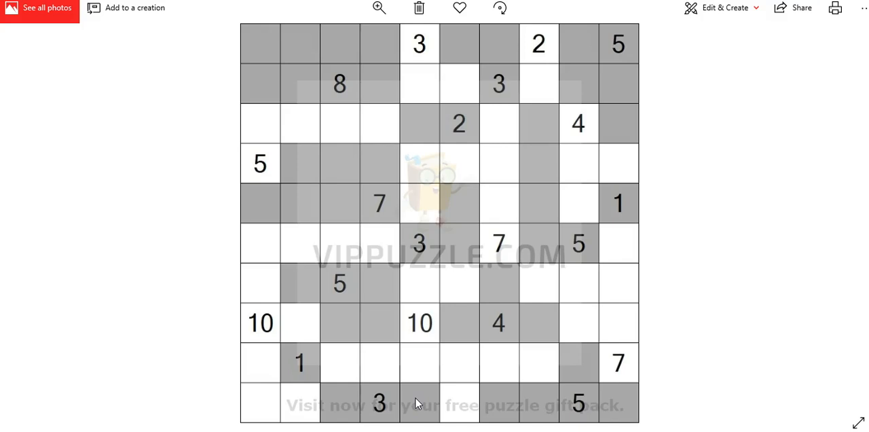
pyautogui.click(302, 352)
pyautogui.click(334, 166)
pyautogui.rightClick(529, 361)
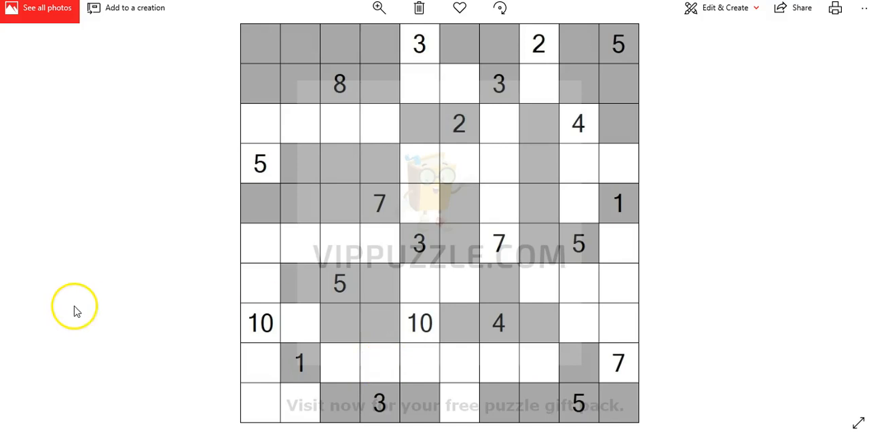